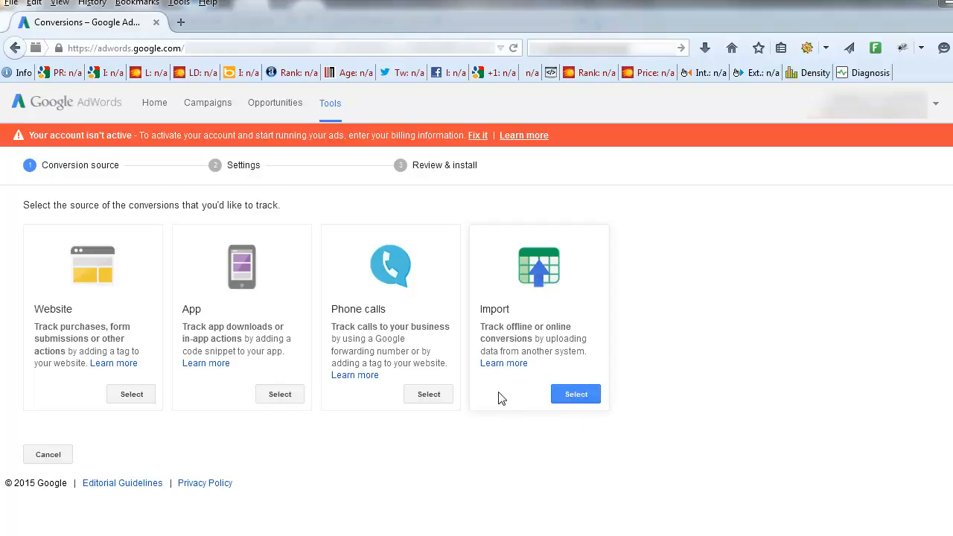
Choose phone calls as the conversion source, tracking calls from ads using call extensions, and continue to the settings
{"action": "left_click", "coordinate": [436, 395]}
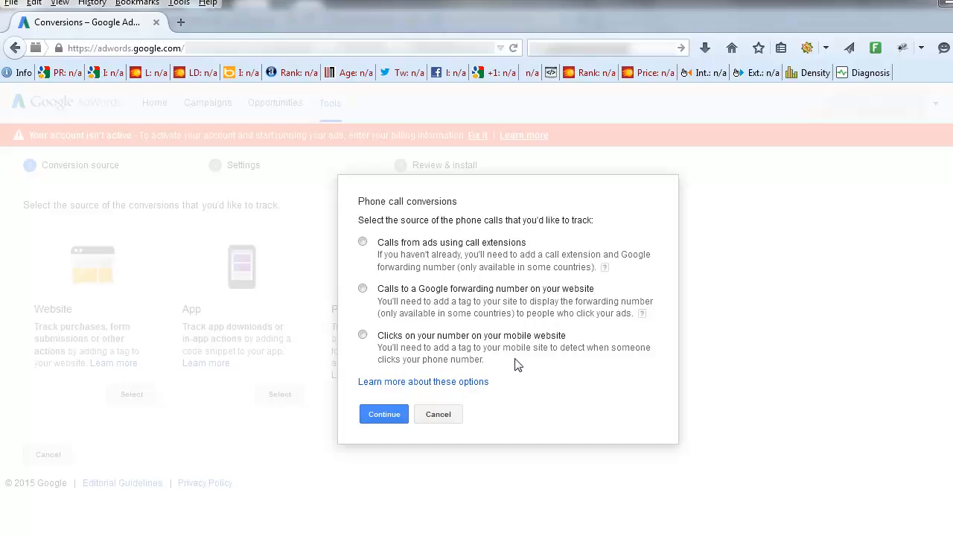
{"action": "left_click", "coordinate": [363, 243]}
{"action": "left_click", "coordinate": [384, 421]}
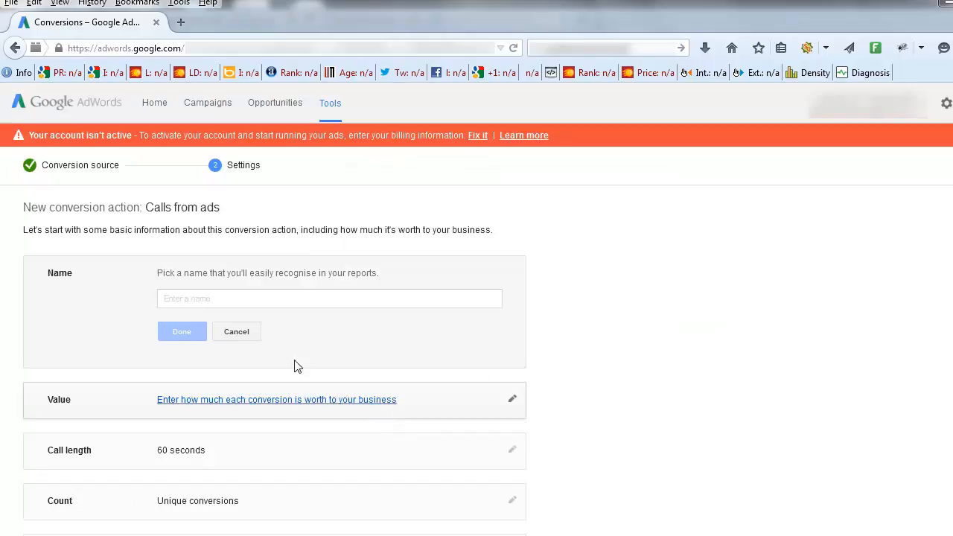
Name the new conversion action "click to call 30 seconds"
{"action": "left_click", "coordinate": [198, 297]}
{"action": "type", "text": "click to call 3"}
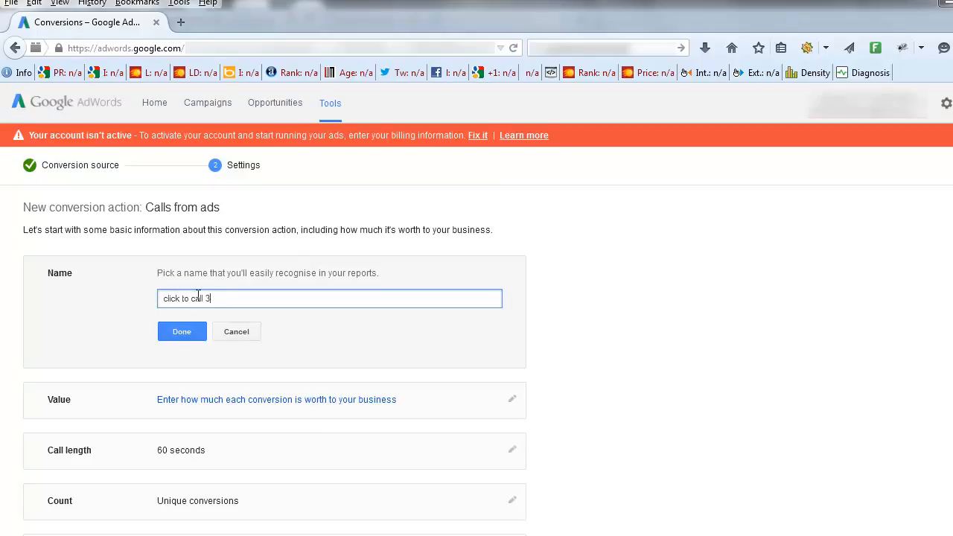
{"action": "type", "text": "0 seconds"}
{"action": "left_click", "coordinate": [186, 332]}
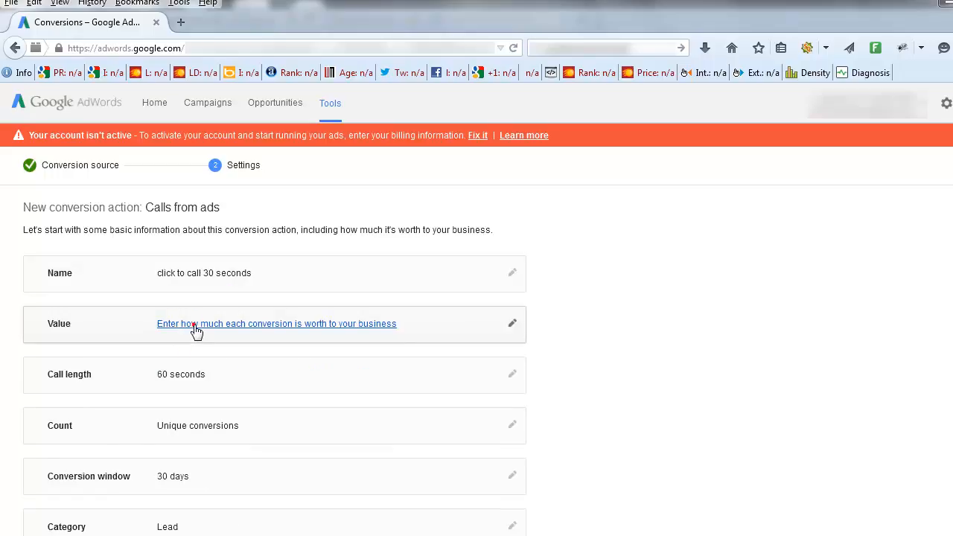
Assign a value of £20.00 in British Pounds to each call conversion
{"action": "left_click", "coordinate": [195, 328]}
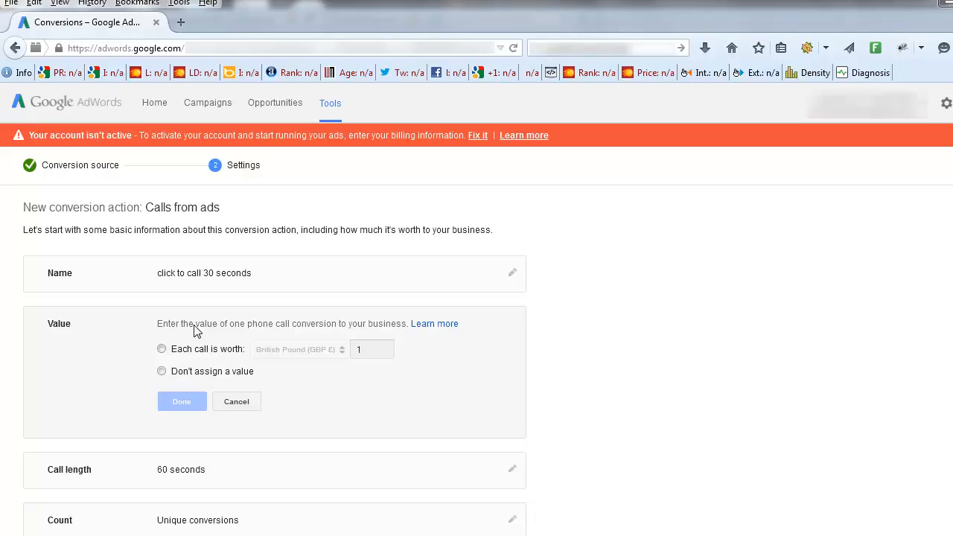
{"action": "left_click", "coordinate": [161, 349]}
{"action": "left_click", "coordinate": [360, 350]}
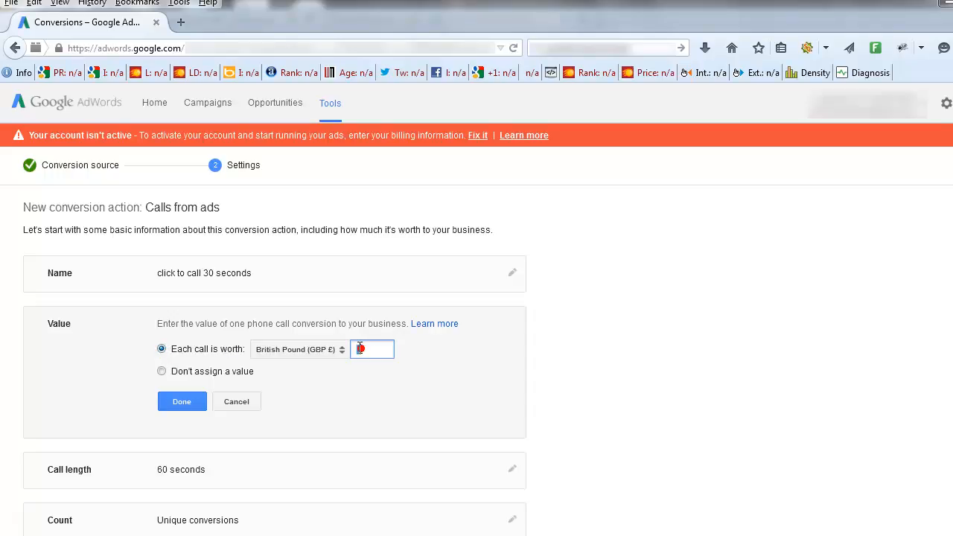
{"action": "type", "text": "30"}
{"action": "left_click", "coordinate": [187, 400]}
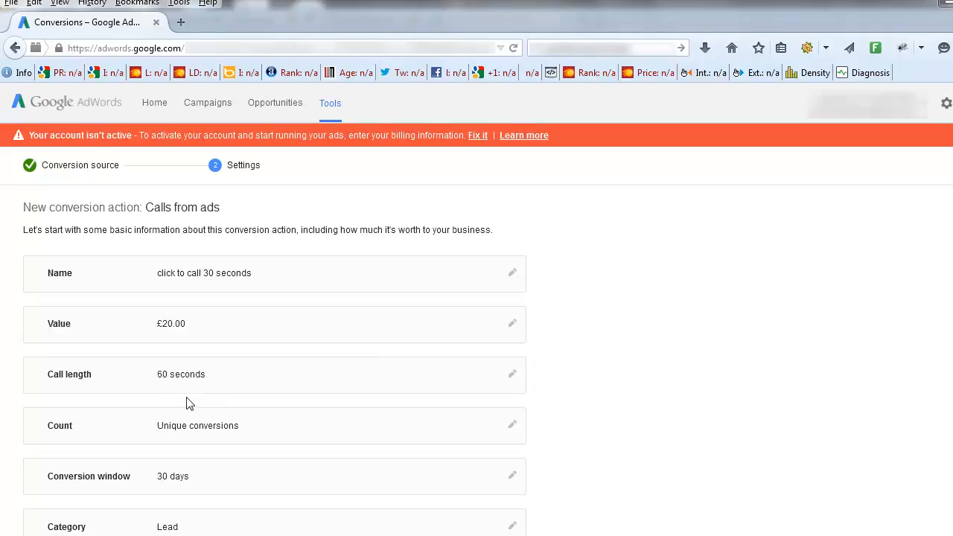
Set the minimum call length for a conversion to 30 seconds
{"action": "left_click", "coordinate": [246, 381]}
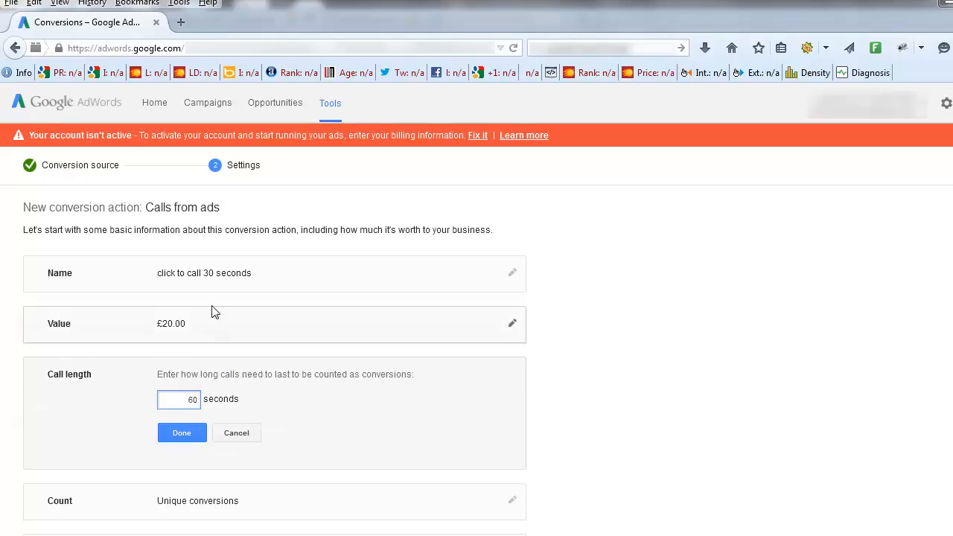
{"action": "double_click", "coordinate": [192, 400]}
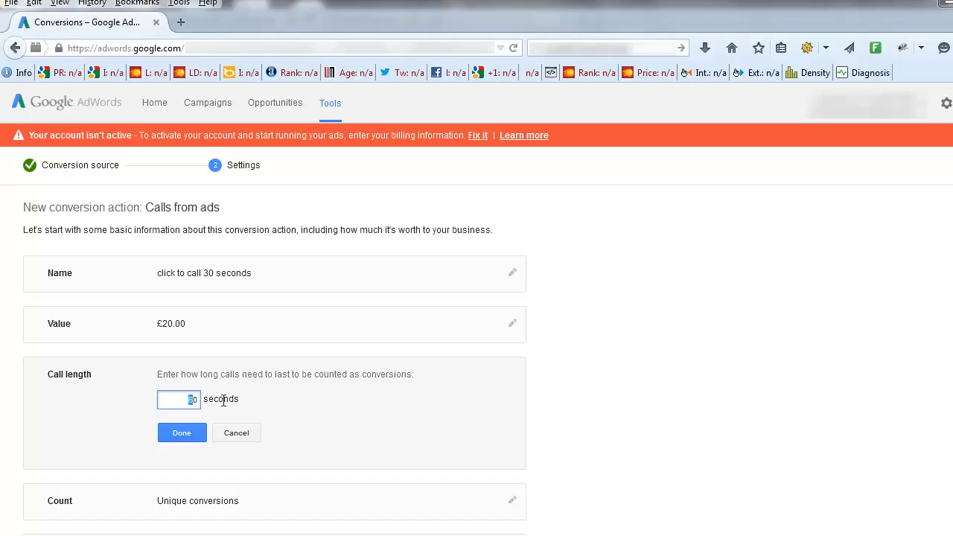
{"action": "type", "text": "3"}
{"action": "left_click", "coordinate": [182, 432]}
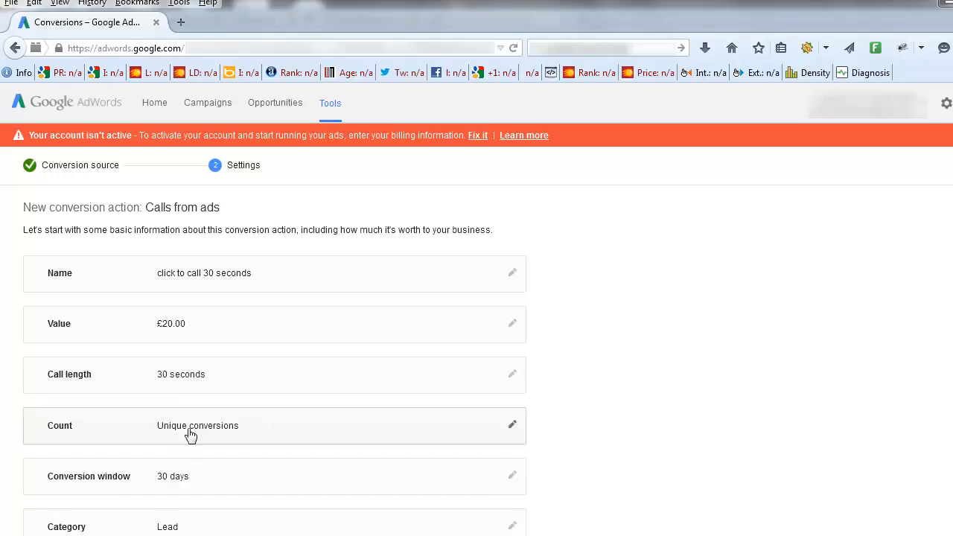
Review the count and conversion window settings, keeping Unique conversions and 30 days
{"action": "left_click", "coordinate": [187, 434]}
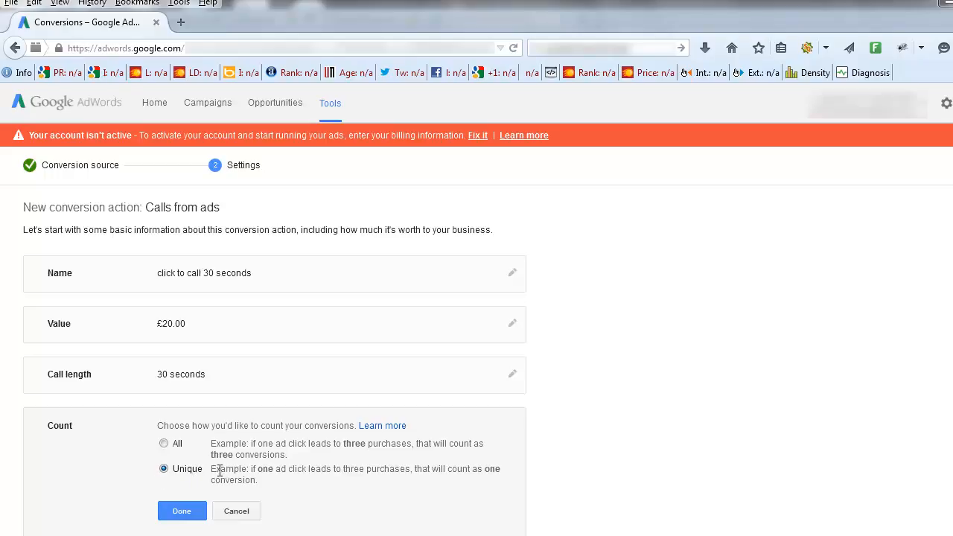
{"action": "left_click", "coordinate": [179, 512]}
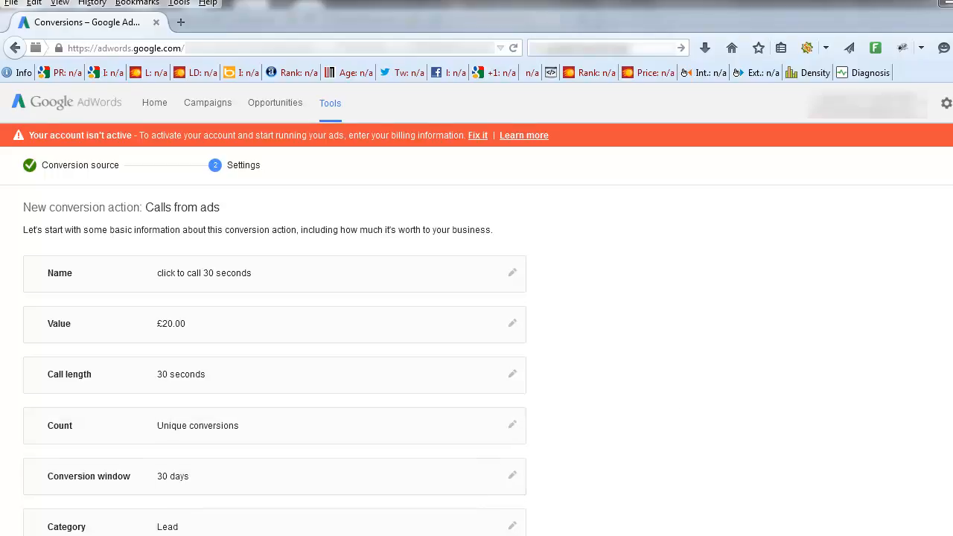
{"action": "scroll", "coordinate": [274, 361], "scroll_direction": "down", "scroll_amount": 2}
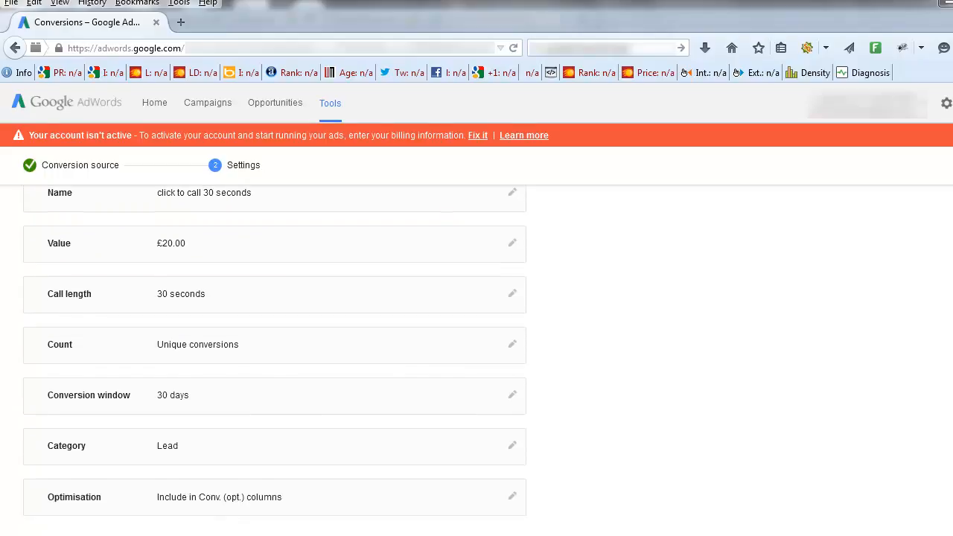
{"action": "left_click", "coordinate": [366, 398]}
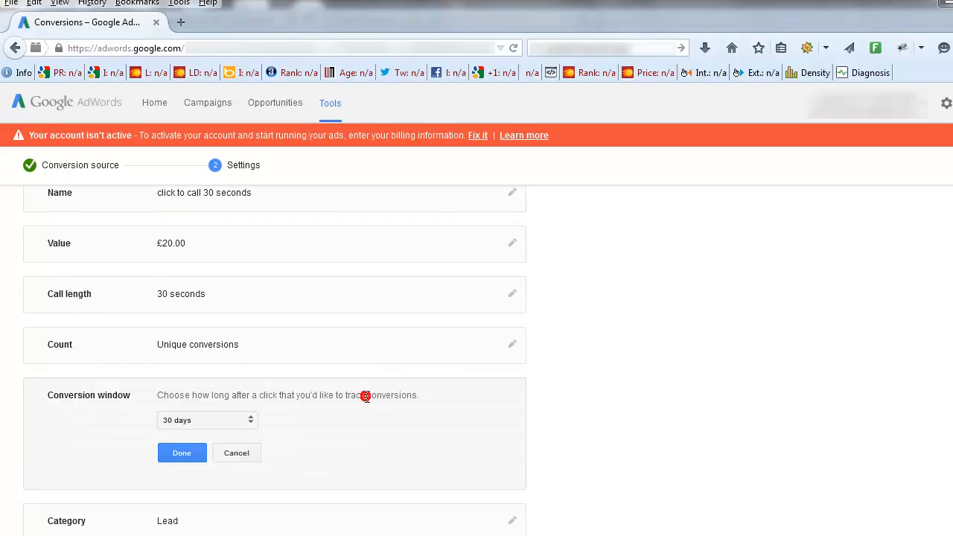
{"action": "left_click", "coordinate": [253, 422]}
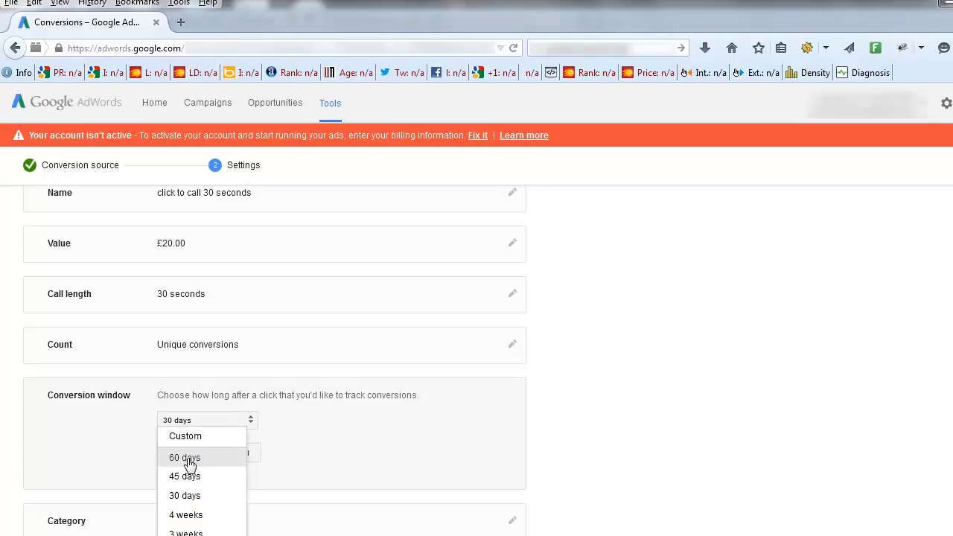
{"action": "left_click", "coordinate": [222, 423]}
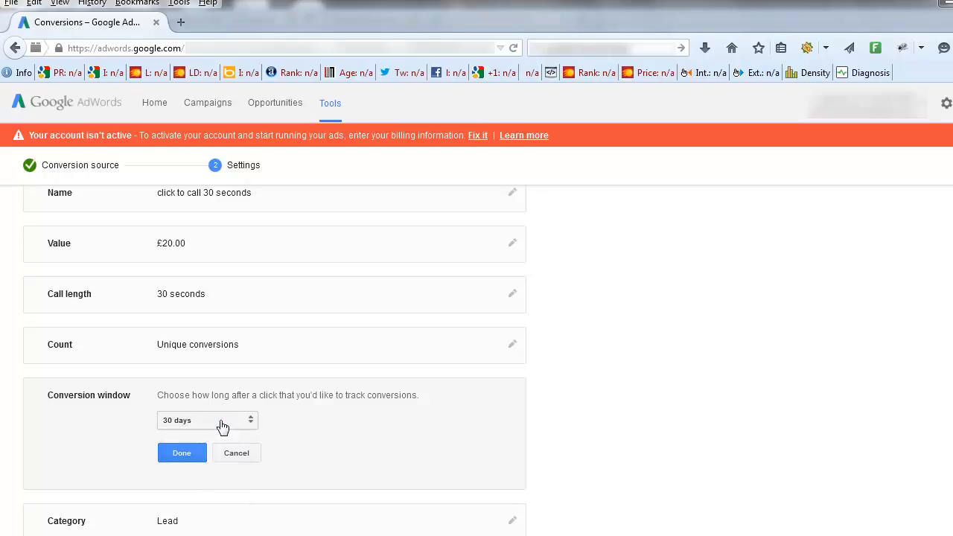
{"action": "left_click", "coordinate": [181, 453]}
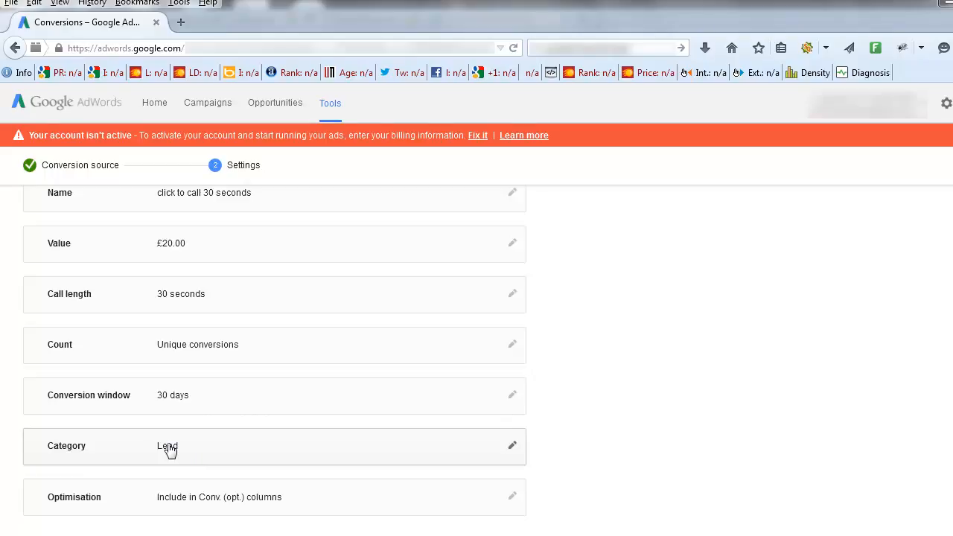
Review the category options for the conversion action and keep Lead
{"action": "left_click", "coordinate": [511, 447]}
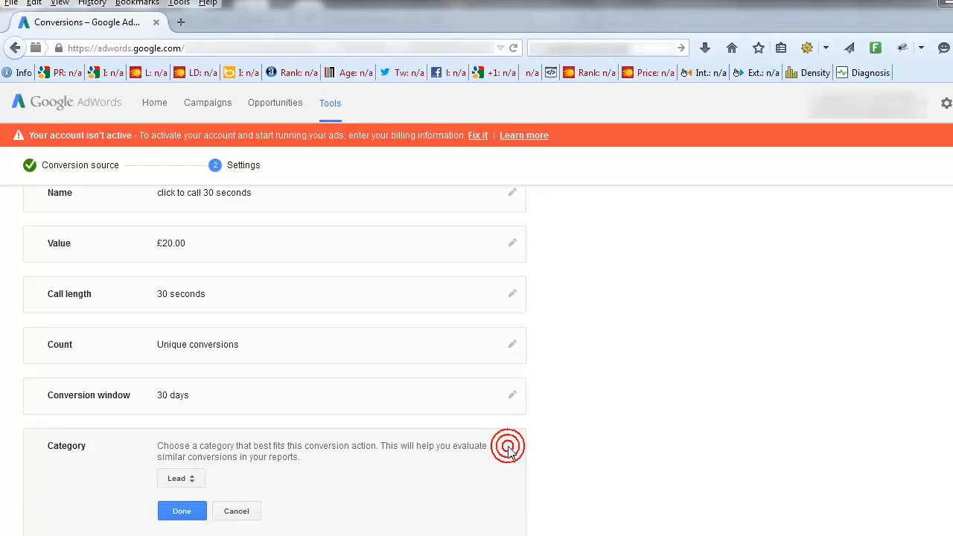
{"action": "left_click", "coordinate": [184, 482]}
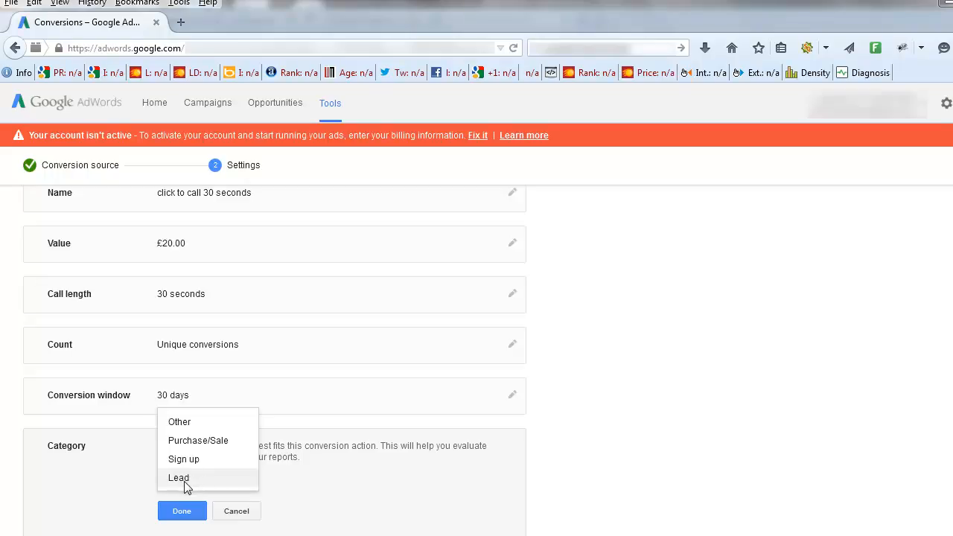
{"action": "left_click", "coordinate": [181, 513]}
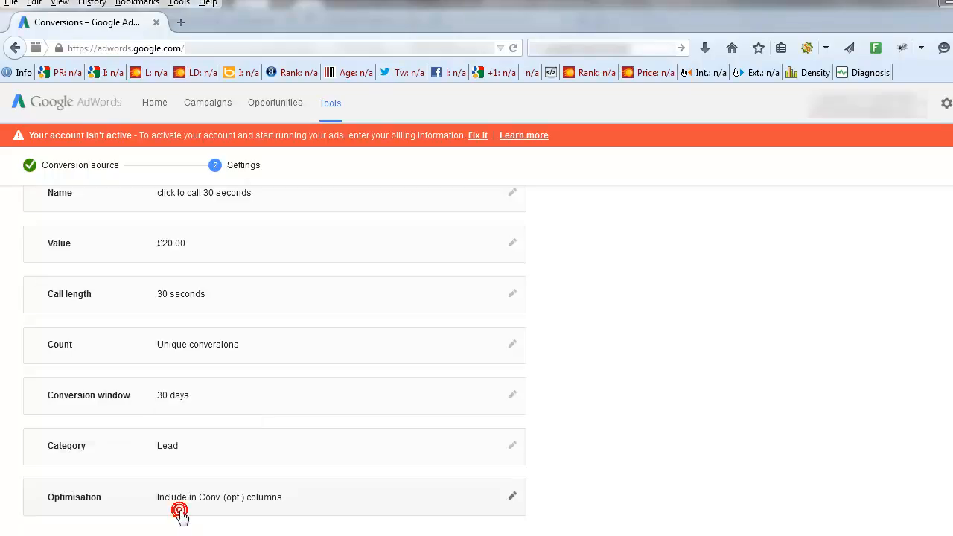
Keep the optimisation setting on and save the conversion action
{"action": "scroll", "coordinate": [698, 442], "scroll_direction": "down", "scroll_amount": 2}
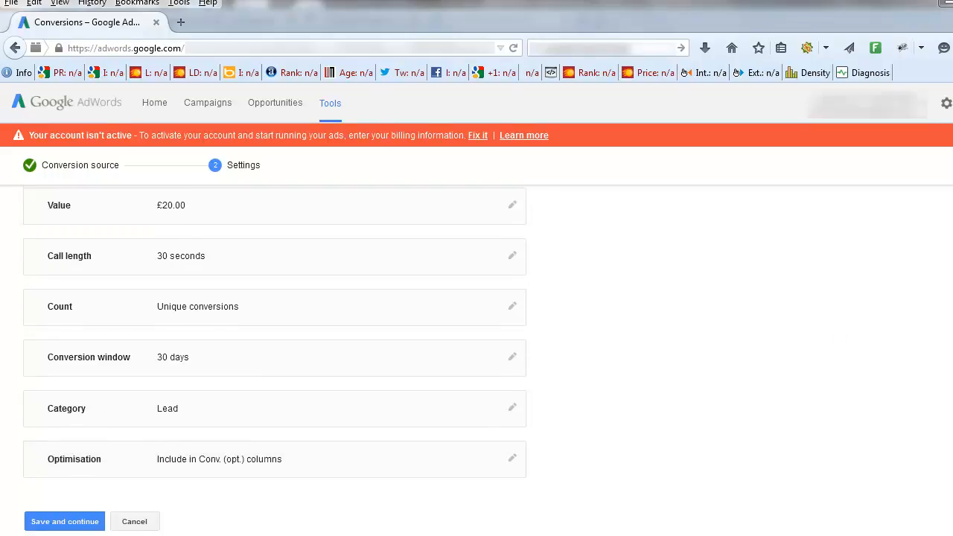
{"action": "left_click", "coordinate": [511, 435]}
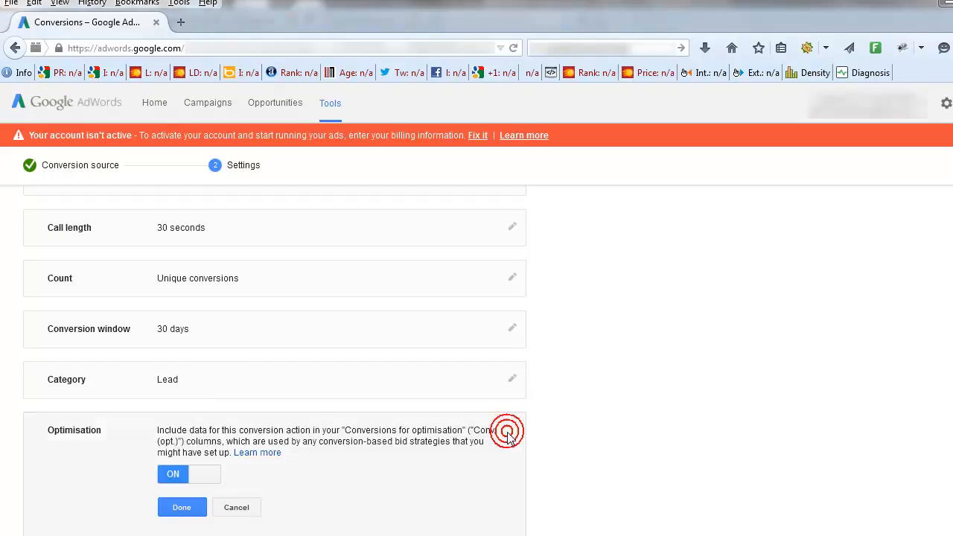
{"action": "left_click", "coordinate": [179, 505]}
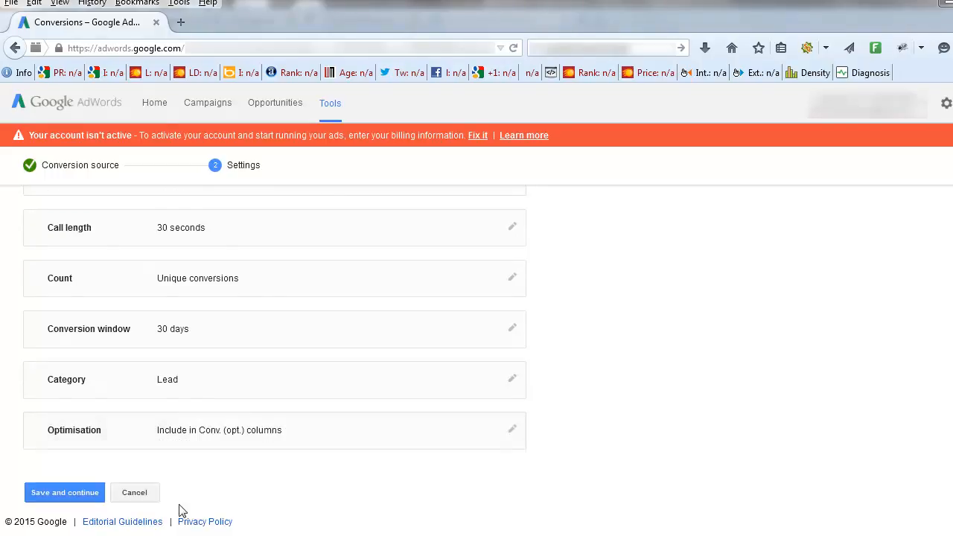
{"action": "left_click", "coordinate": [71, 499]}
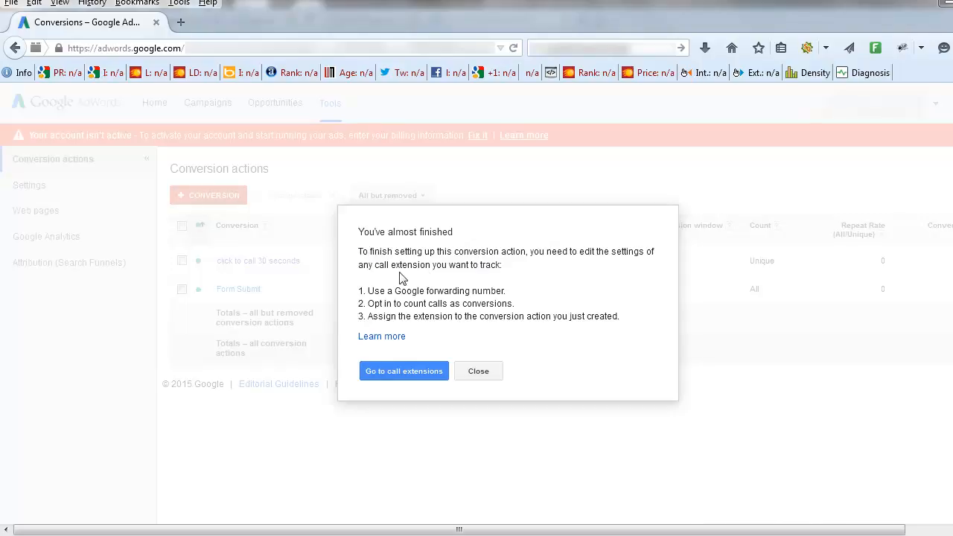
Go to the call extensions and open the one for the Locksmith In Leeds (general) campaign for editing
{"action": "left_click", "coordinate": [395, 373]}
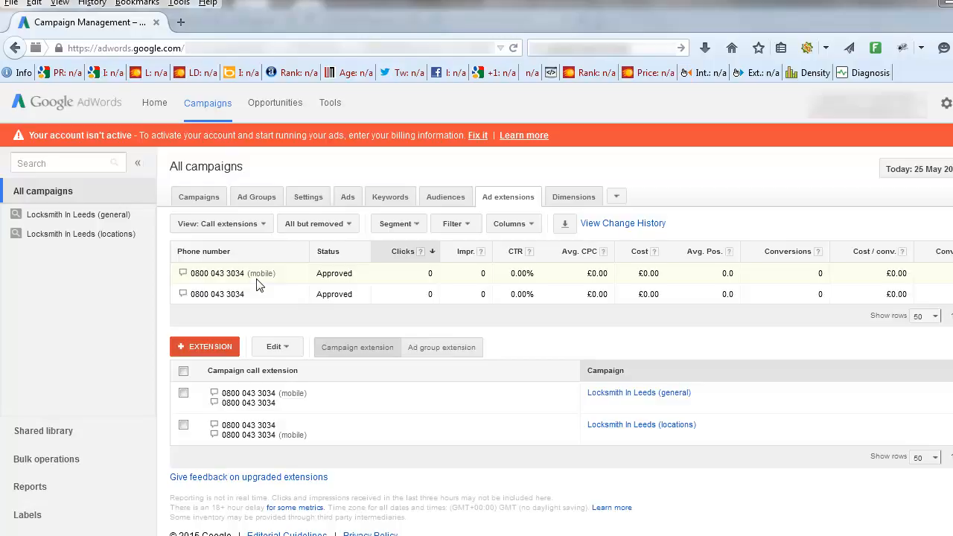
{"action": "scroll", "coordinate": [257, 286], "scroll_direction": "down", "scroll_amount": 1}
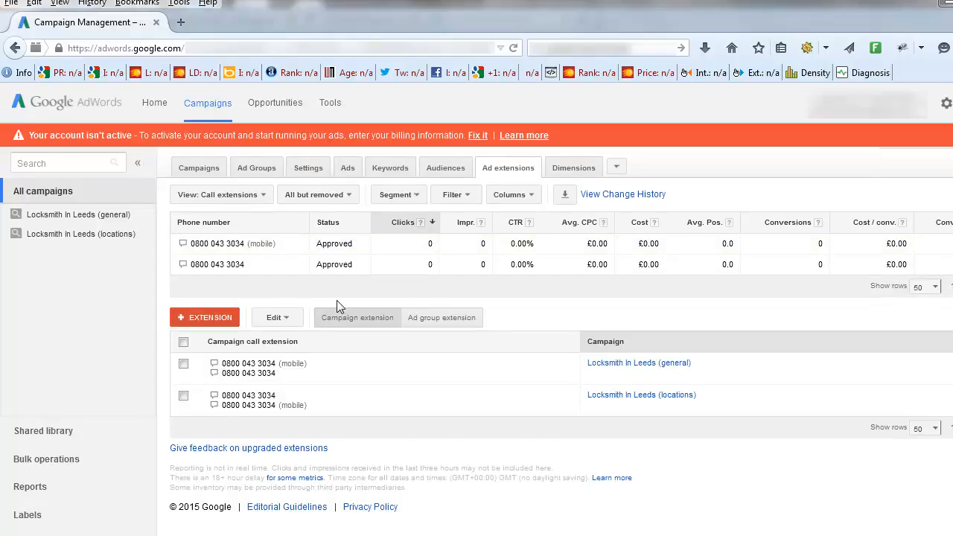
{"action": "mouse_move", "coordinate": [563, 364]}
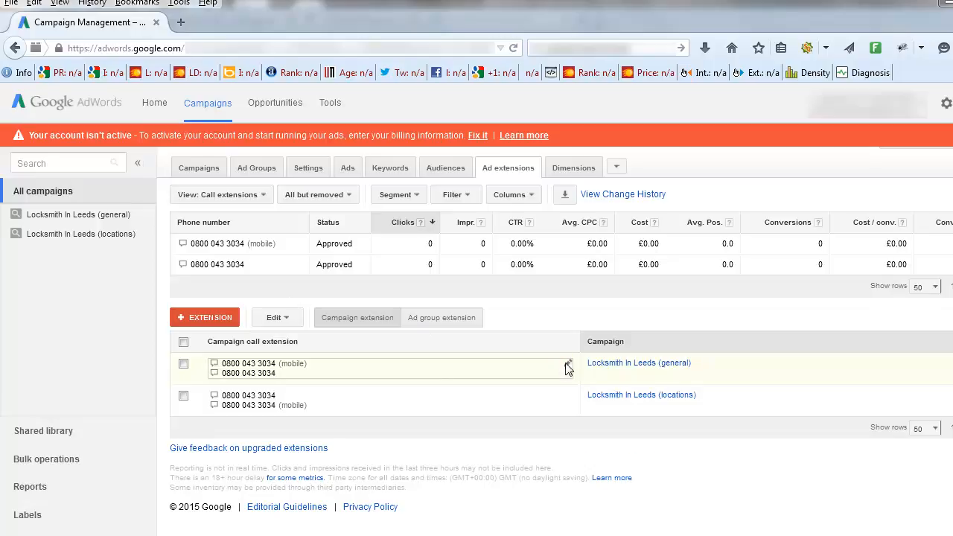
{"action": "left_click", "coordinate": [570, 364]}
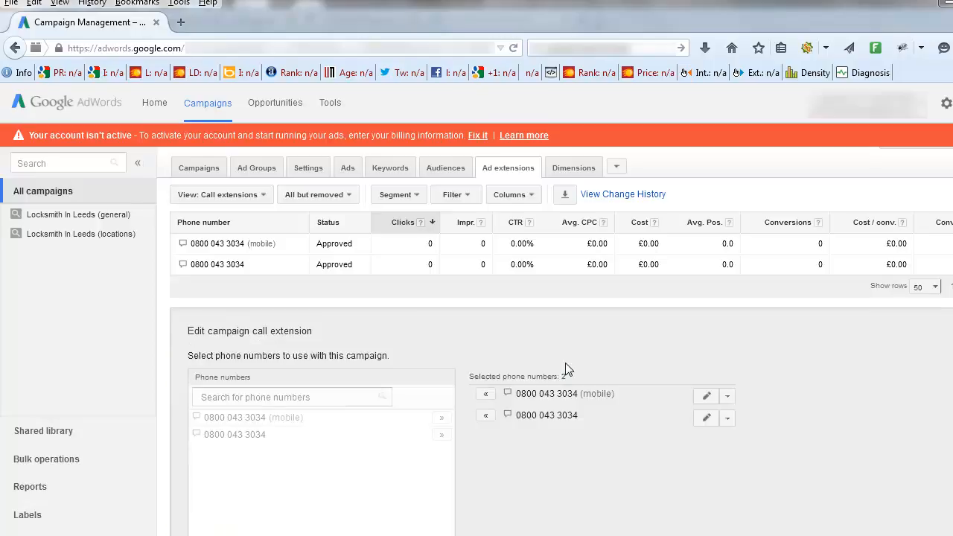
Assign the "click to call 30 seconds" conversion action to the campaign's mobile phone number and save it
{"action": "left_click", "coordinate": [708, 398]}
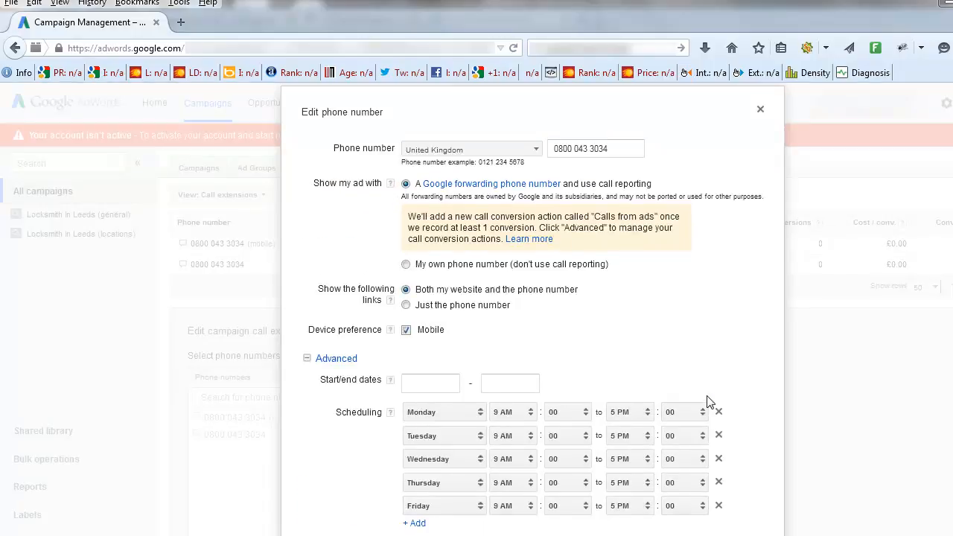
{"action": "scroll", "coordinate": [532, 313], "scroll_direction": "down", "scroll_amount": 5}
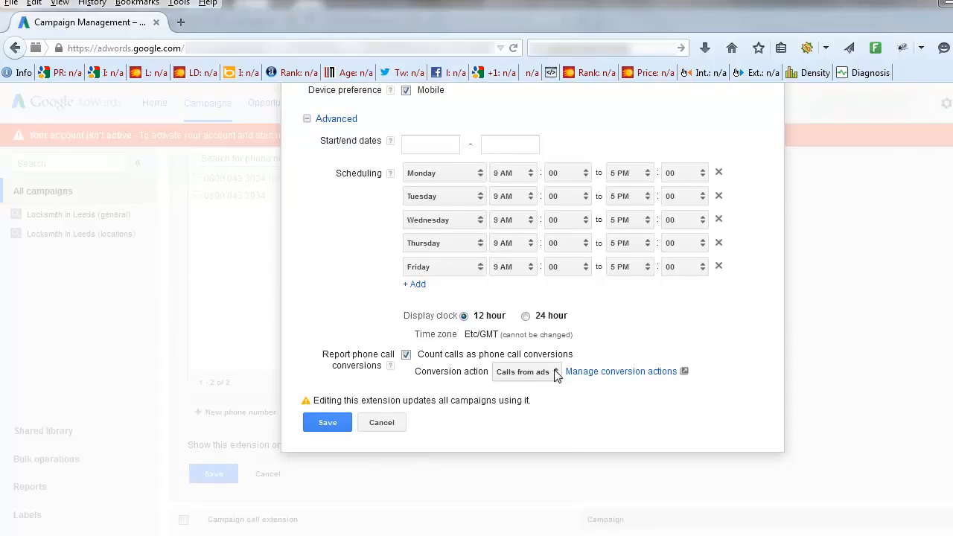
{"action": "left_click", "coordinate": [555, 374]}
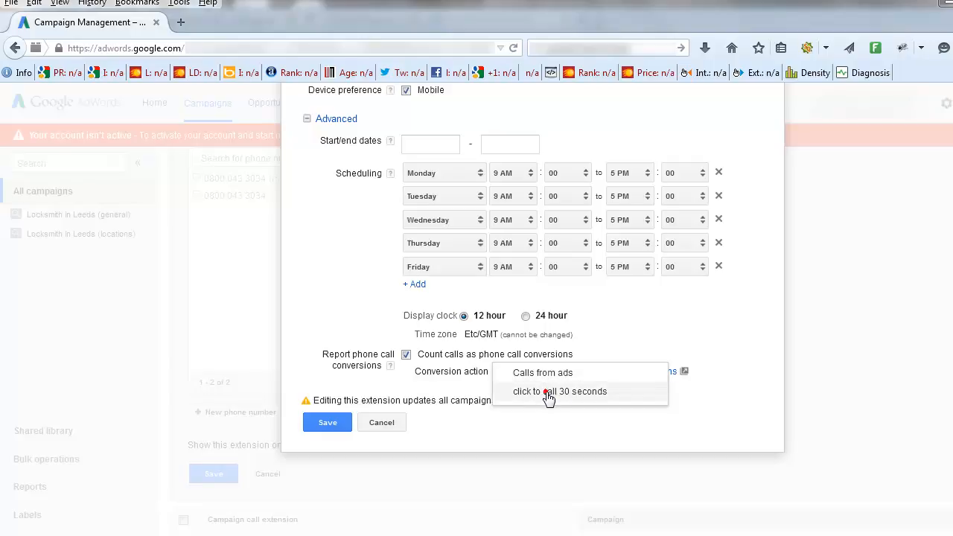
{"action": "left_click", "coordinate": [548, 394]}
{"action": "left_click", "coordinate": [343, 419]}
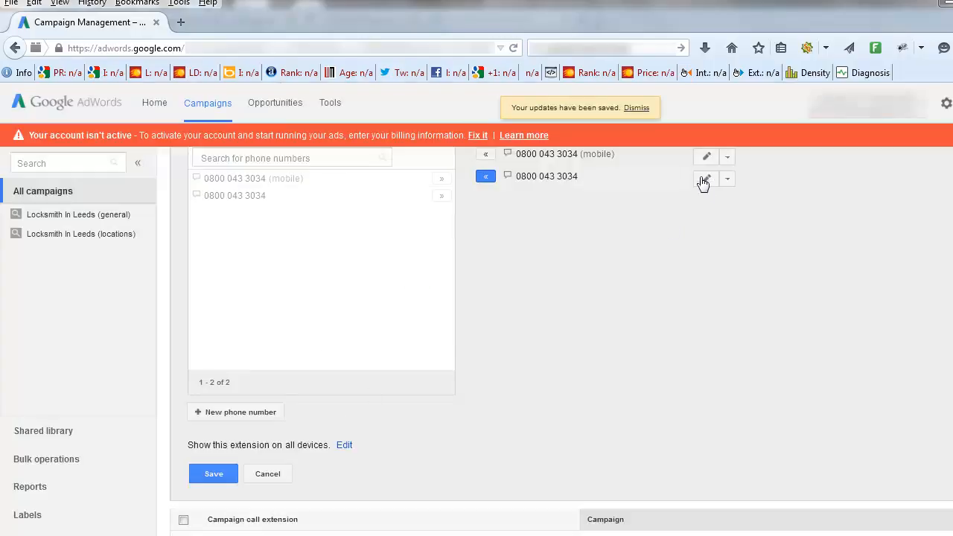
Assign the "click to call 30 seconds" conversion action to the non-mobile phone number and save it
{"action": "left_click", "coordinate": [707, 178]}
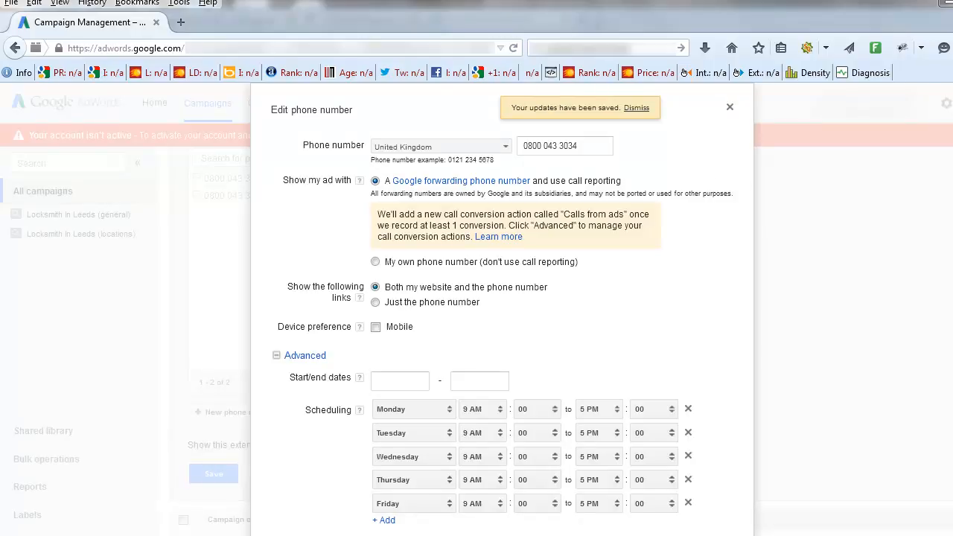
{"action": "scroll", "coordinate": [469, 387], "scroll_direction": "down", "scroll_amount": 5}
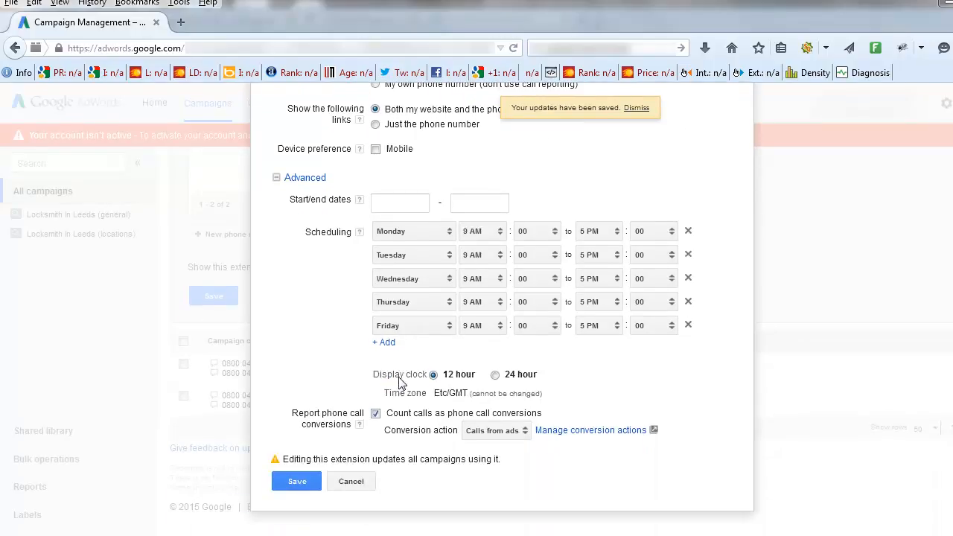
{"action": "left_click", "coordinate": [510, 433]}
{"action": "left_click", "coordinate": [509, 451]}
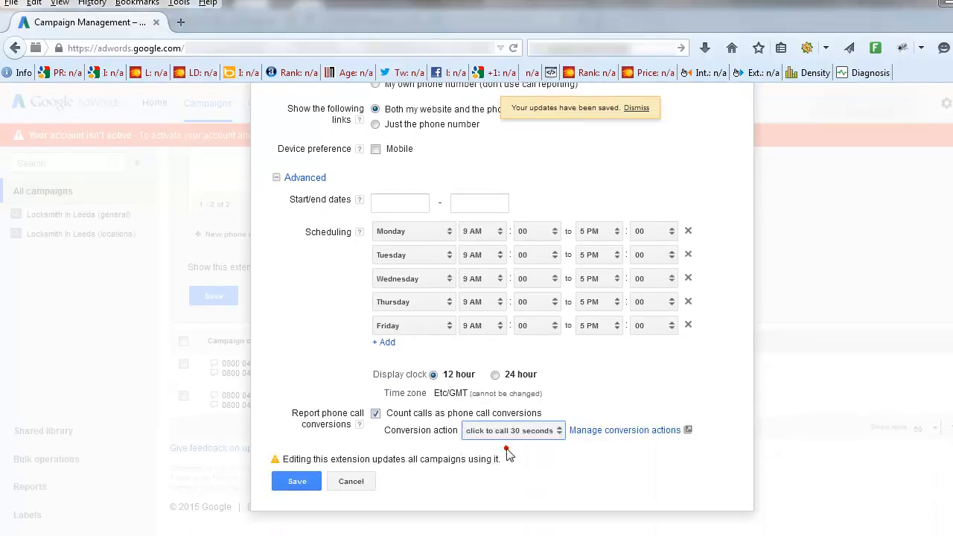
{"action": "left_click", "coordinate": [294, 482]}
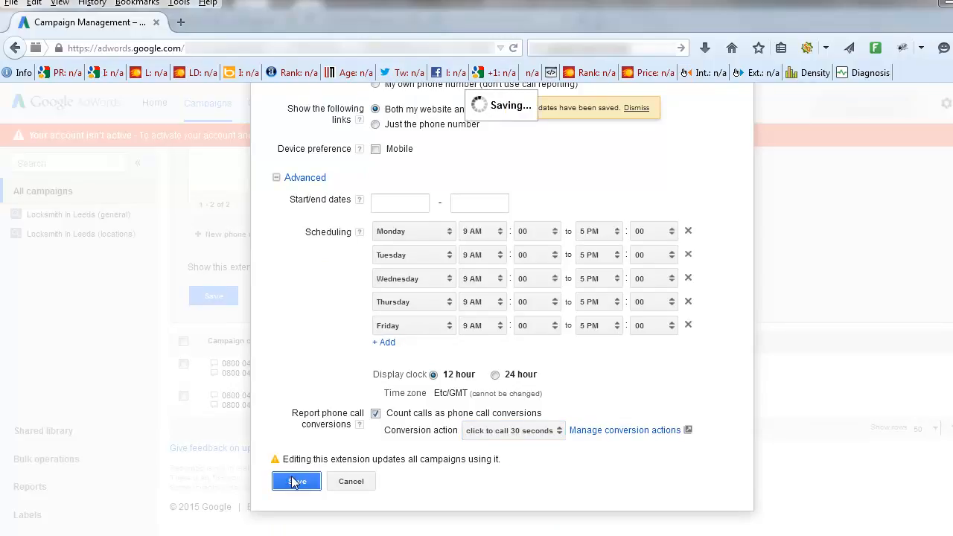